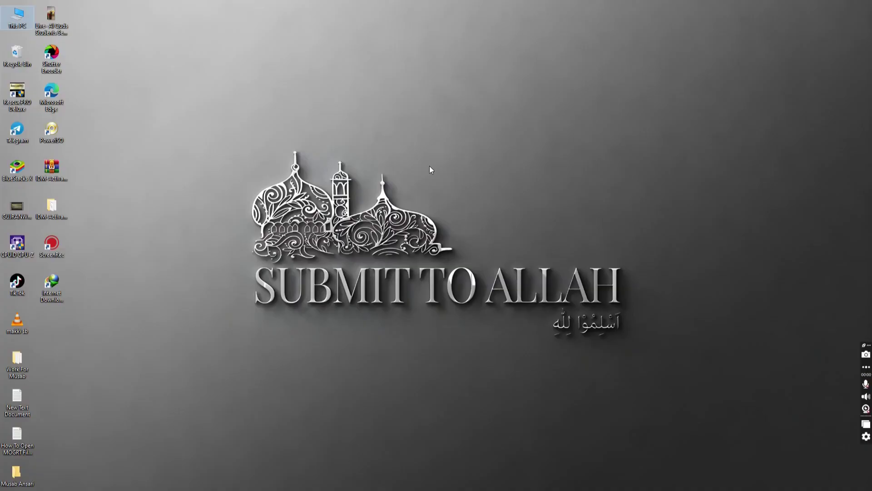
Step: Refresh the desktop repeatedly from its right-click menu
right_click(430, 165)
left_click(465, 192)
right_click(465, 192)
left_click(495, 216)
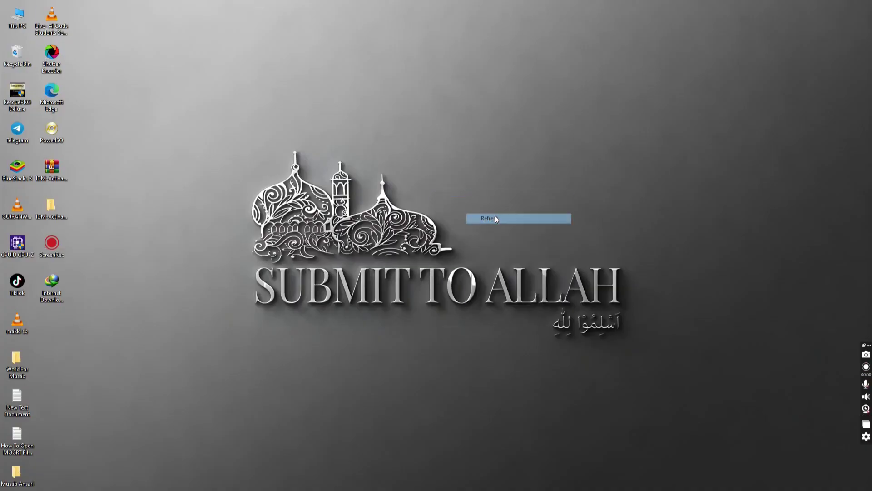
right_click(494, 215)
left_click(524, 243)
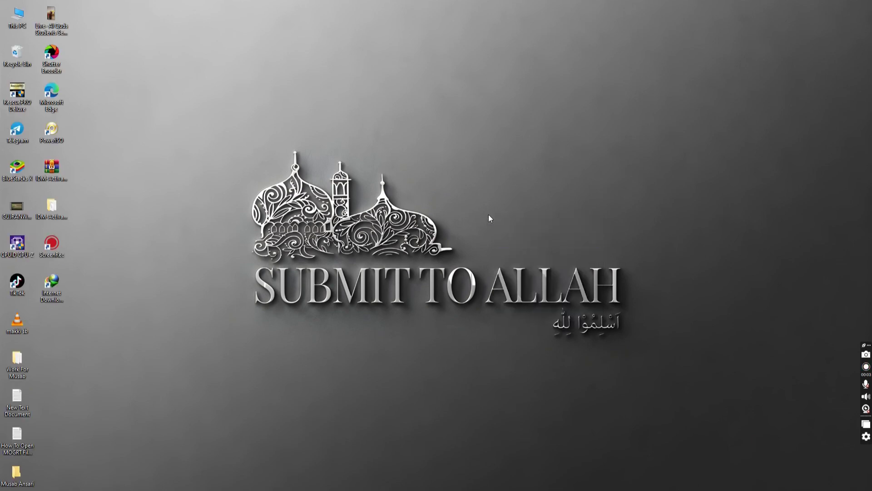
right_click(530, 205)
left_click(579, 230)
right_click(639, 232)
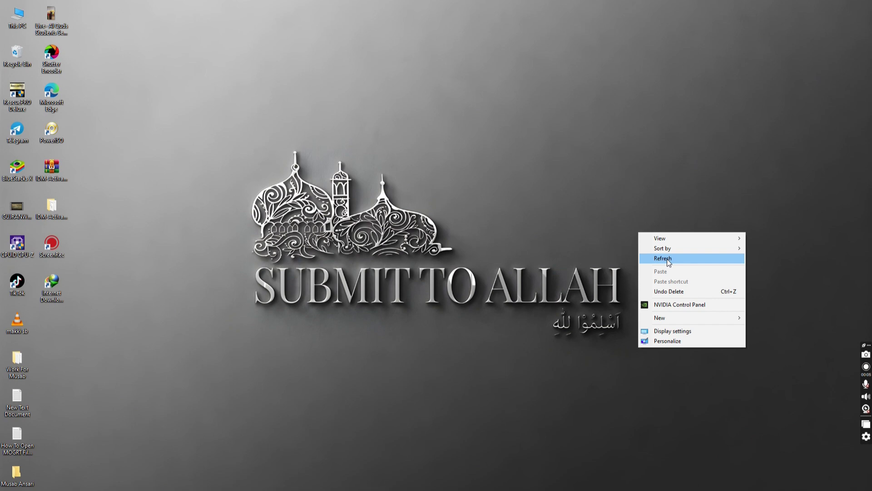
left_click(667, 259)
right_click(430, 169)
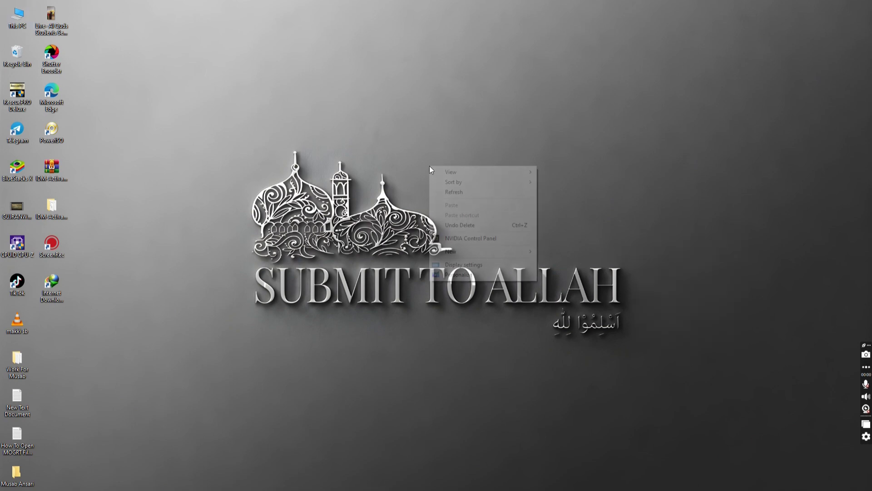
left_click(466, 192)
right_click(465, 192)
left_click(495, 217)
Step: Launch Task Manager and show its Services tab
right_click(495, 215)
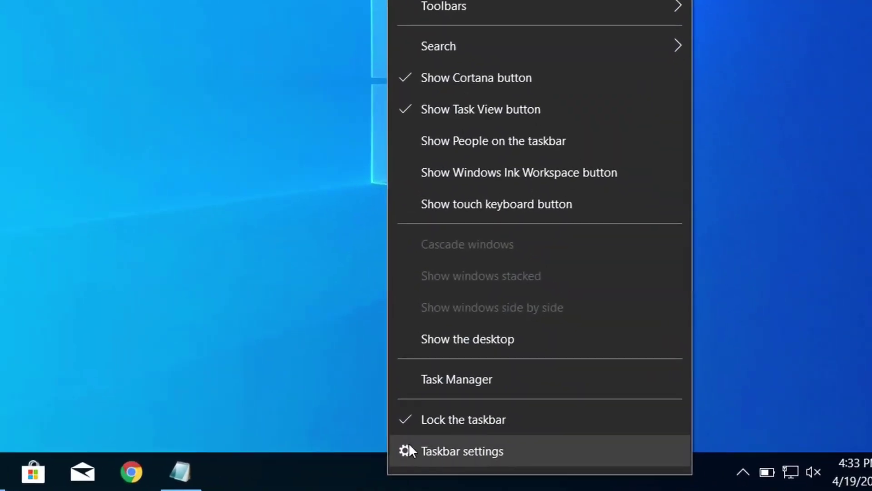
left_click(442, 379)
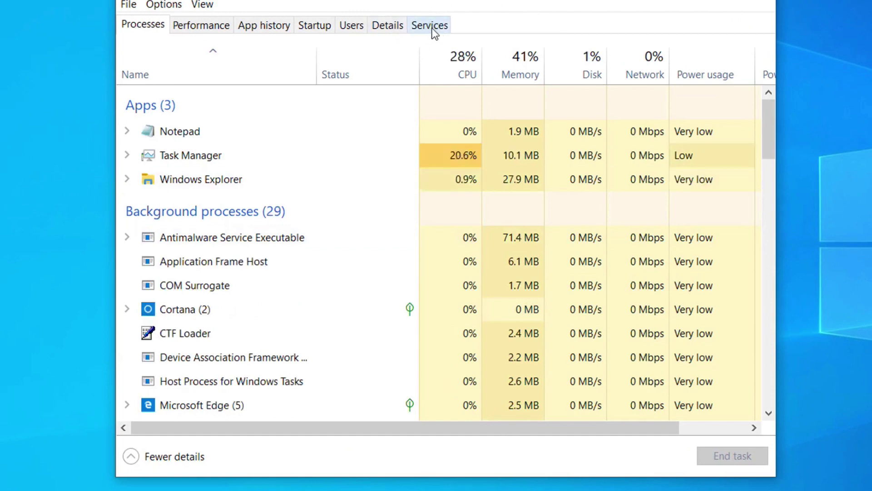
left_click(431, 26)
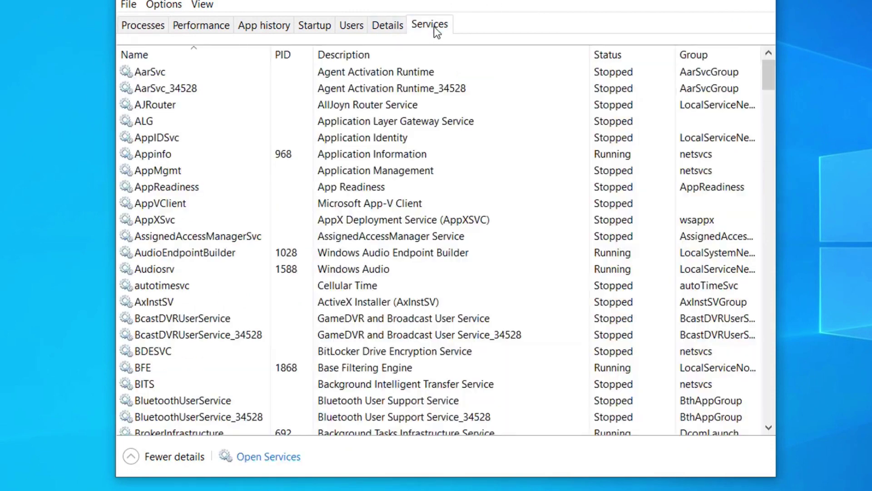
Step: In the full Services console, restart the Windows Search service
left_click(253, 456)
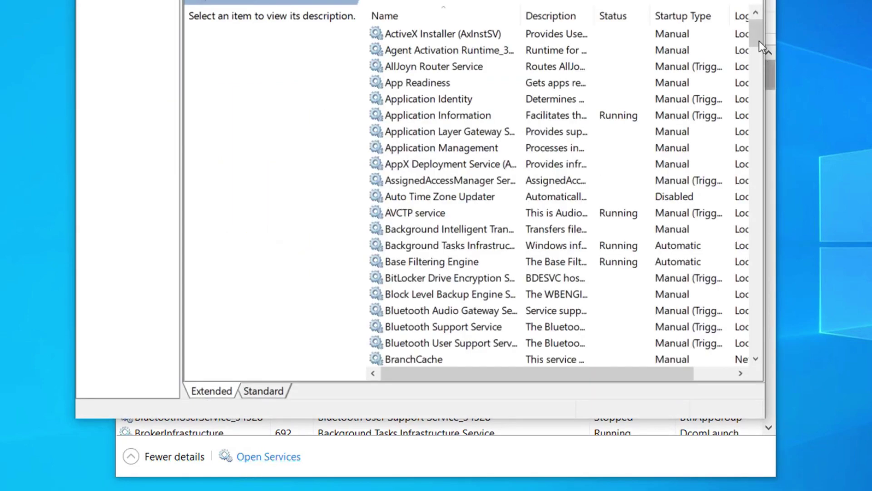
left_click_drag(754, 34, 758, 325)
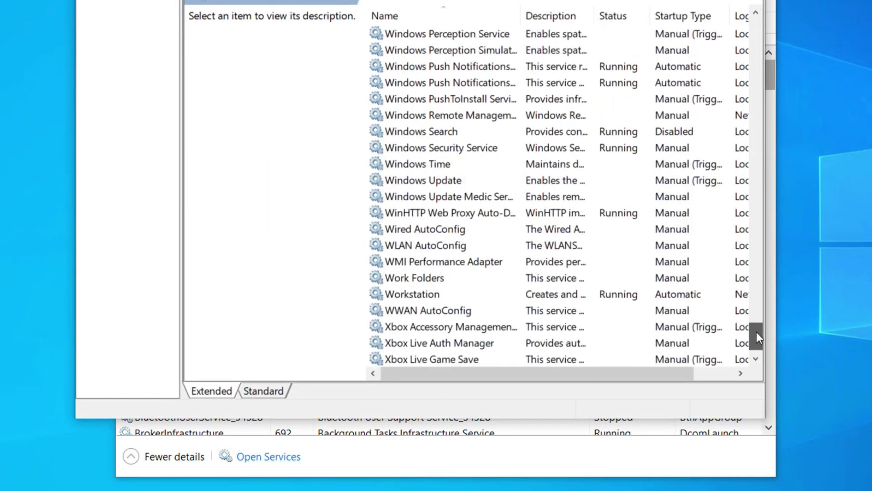
left_click(425, 267)
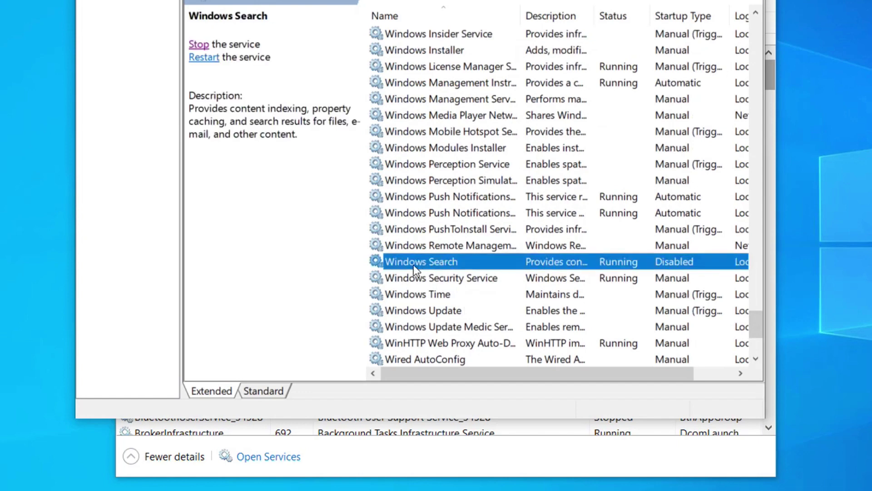
right_click(413, 263)
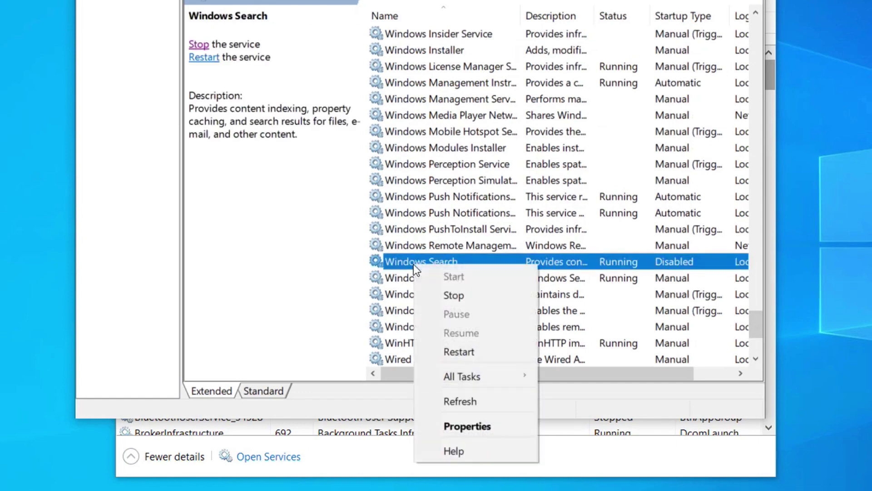
left_click(452, 352)
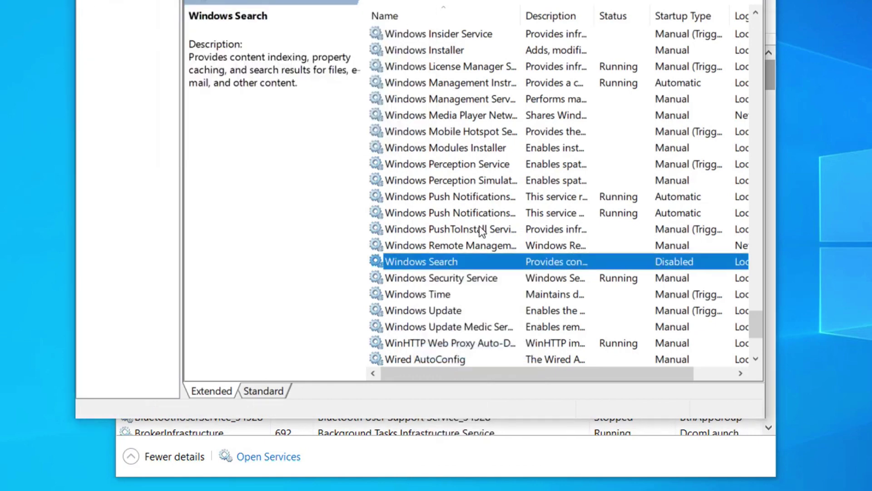
right_click(416, 264)
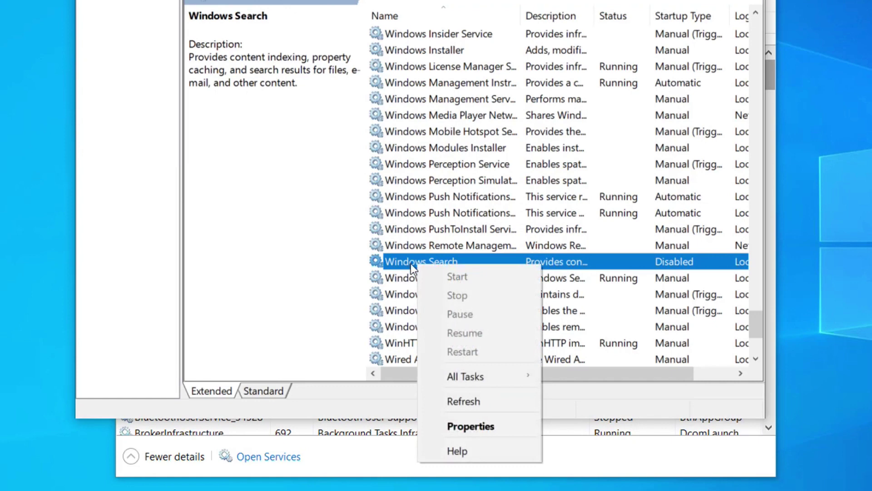
Step: Set Windows Search's startup type to Automatic (Delayed Start) and apply it
left_click(465, 426)
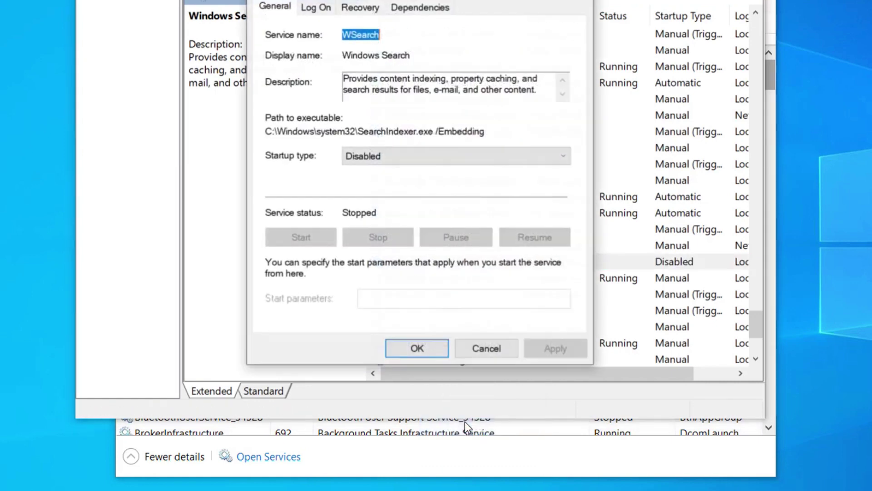
left_click(380, 162)
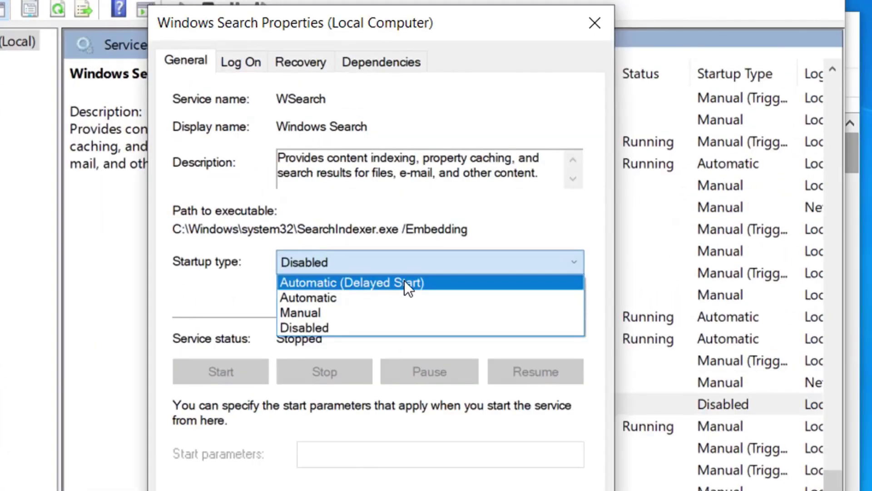
left_click(386, 281)
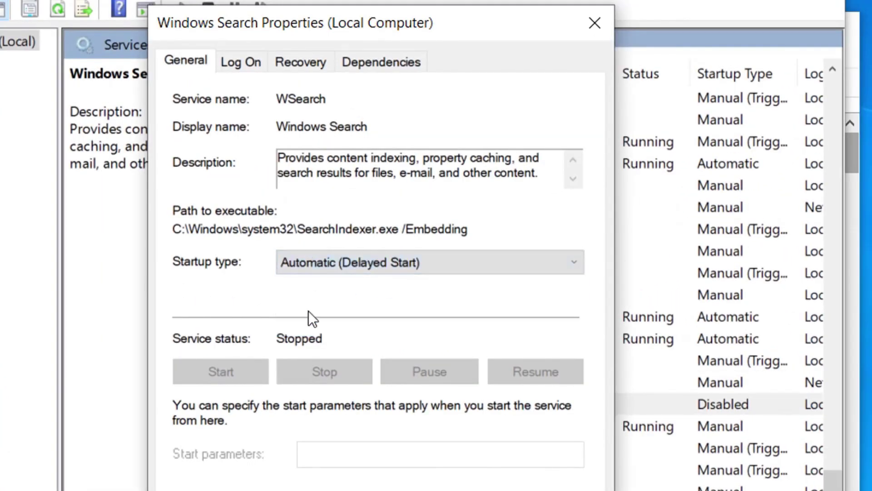
key("alt+a")
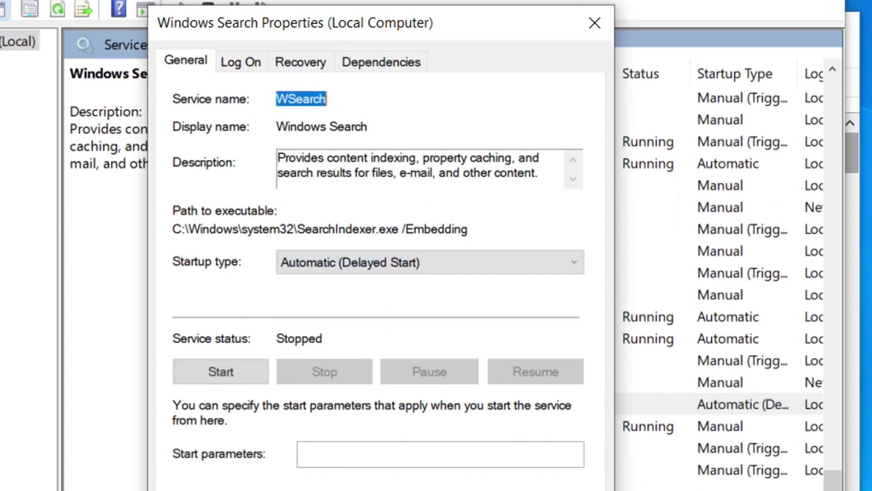
key("Return")
Step: Restart Windows Search so it runs, then close the Services console
right_click(358, 406)
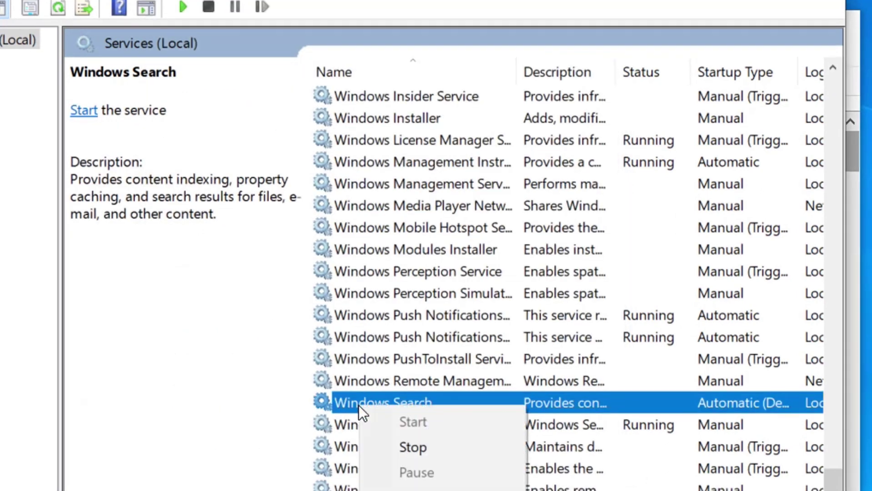
left_click(440, 448)
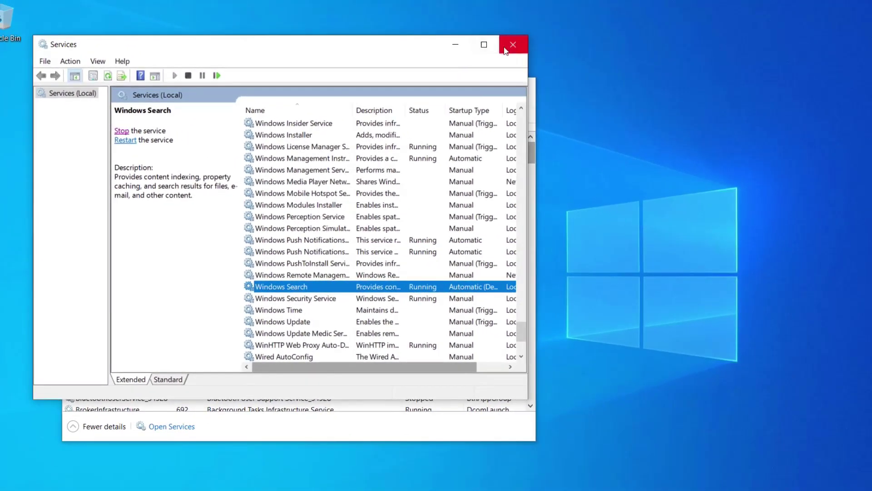
left_click(503, 47)
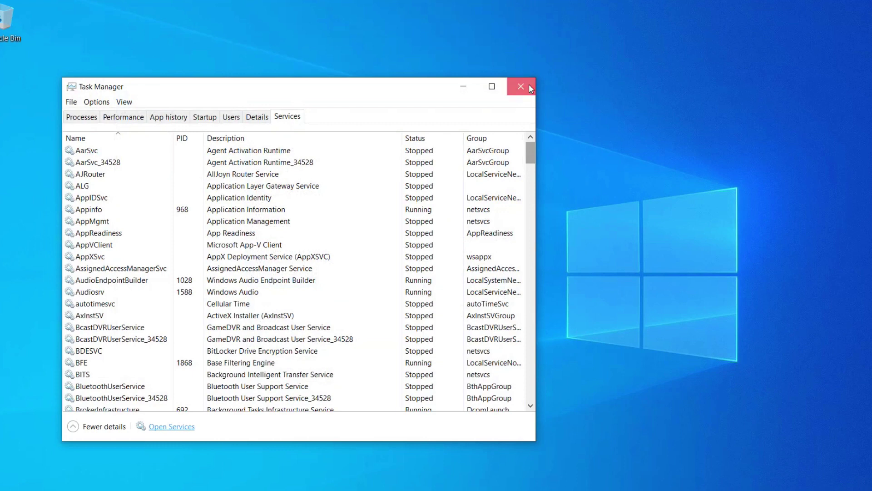
Step: Close Task Manager and launch Control Panel with the 'control' Run command
left_click(530, 86)
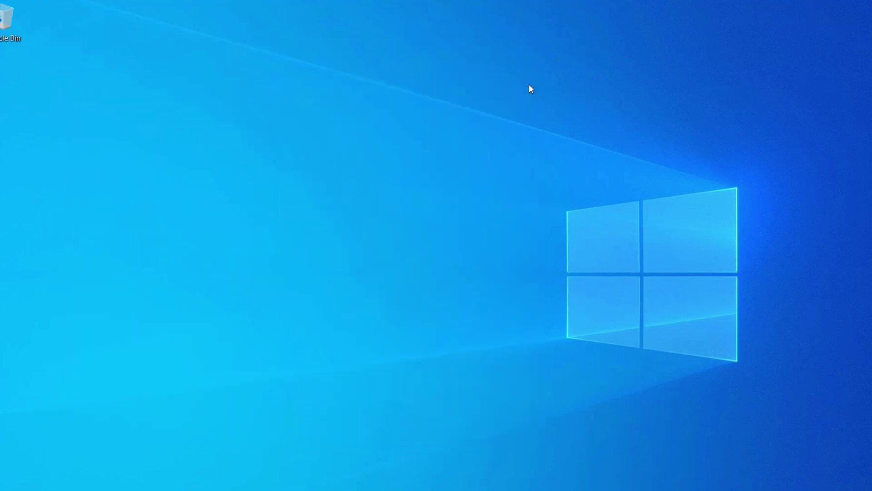
key("super+r")
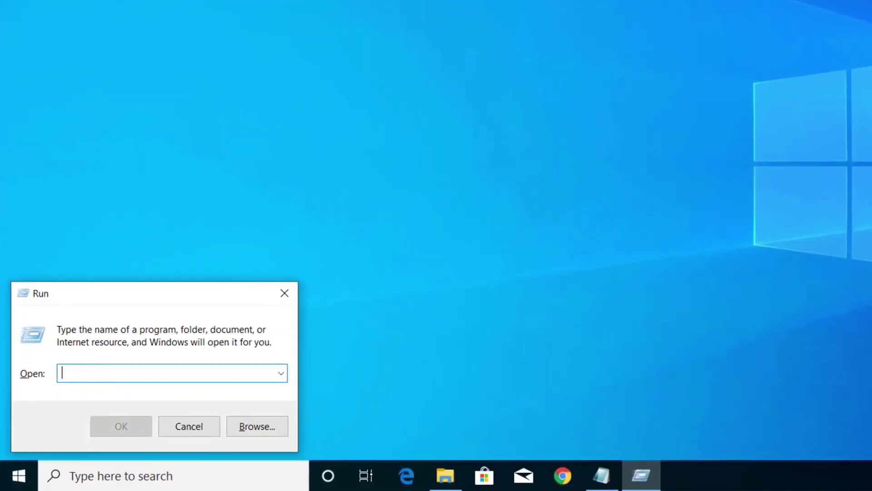
type("contr")
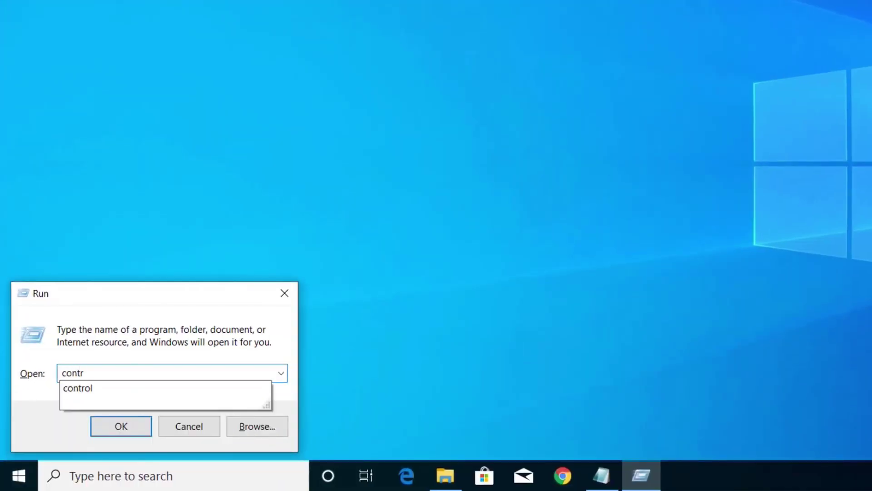
type("ol")
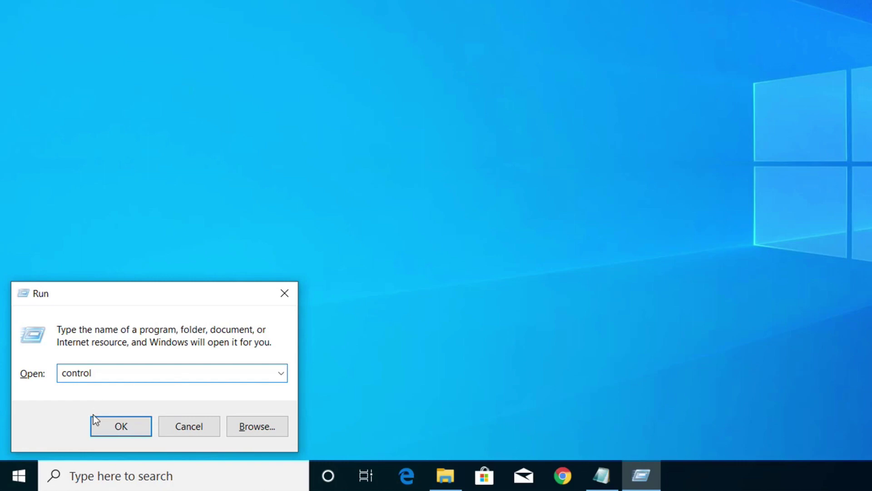
left_click(112, 429)
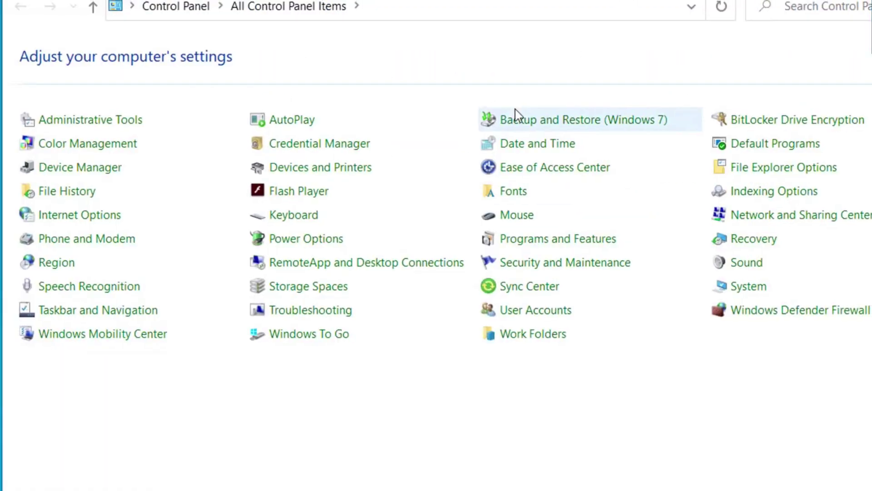
Step: Switch Control Panel's View by to Small icons and open Indexing Options
left_click(754, 136)
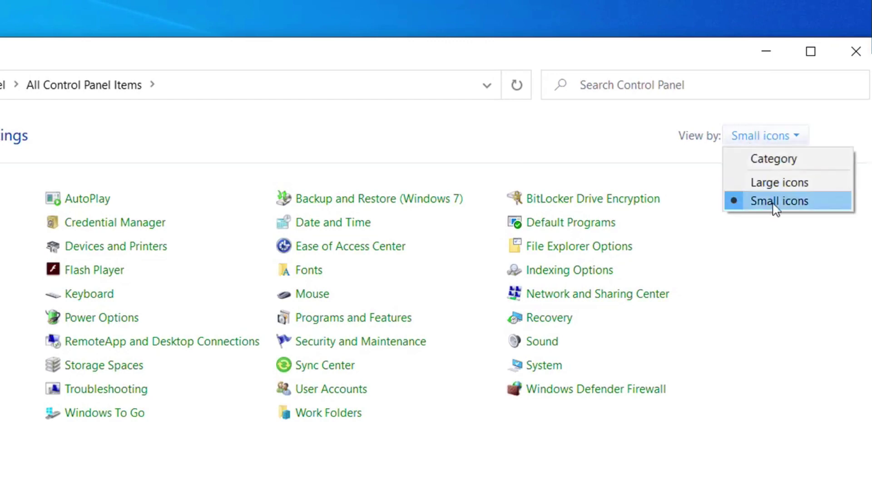
left_click(776, 319)
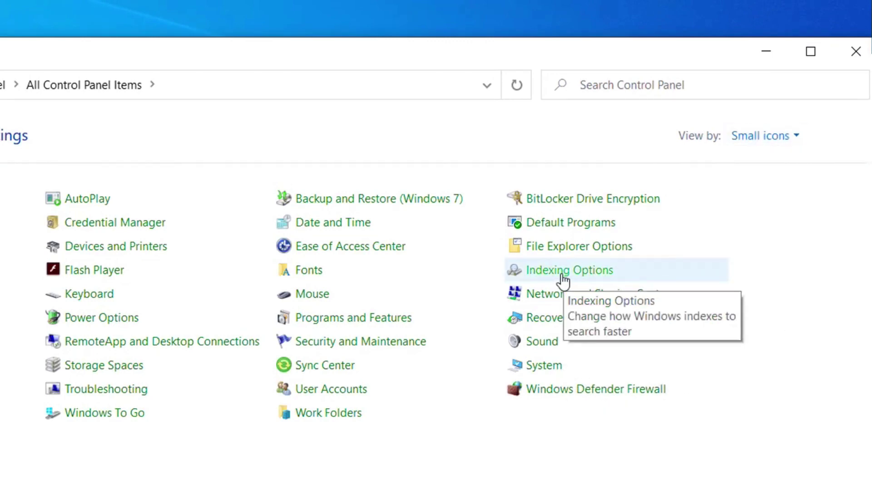
left_click(562, 273)
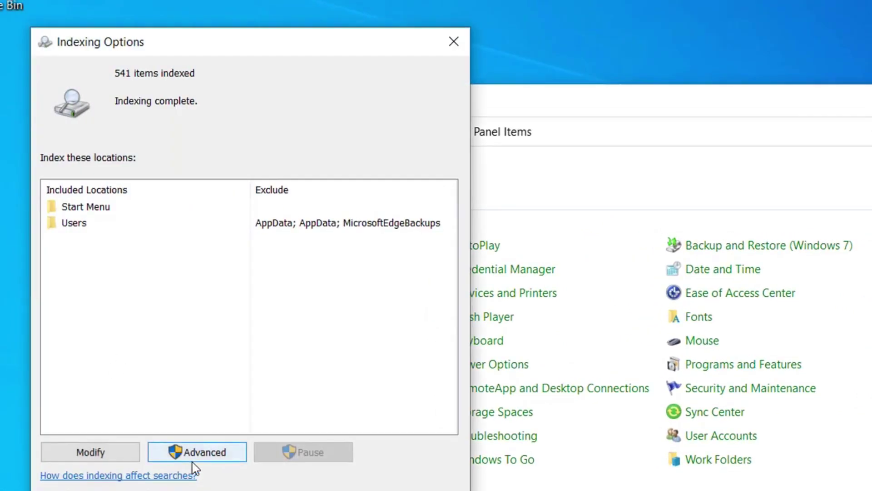
Step: Rebuild the search index from Indexing Options' Advanced settings
left_click(205, 456)
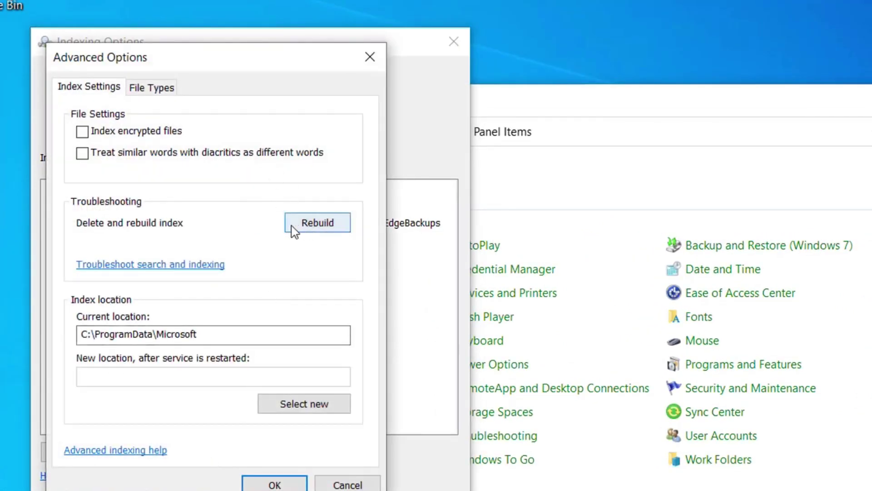
left_click(326, 226)
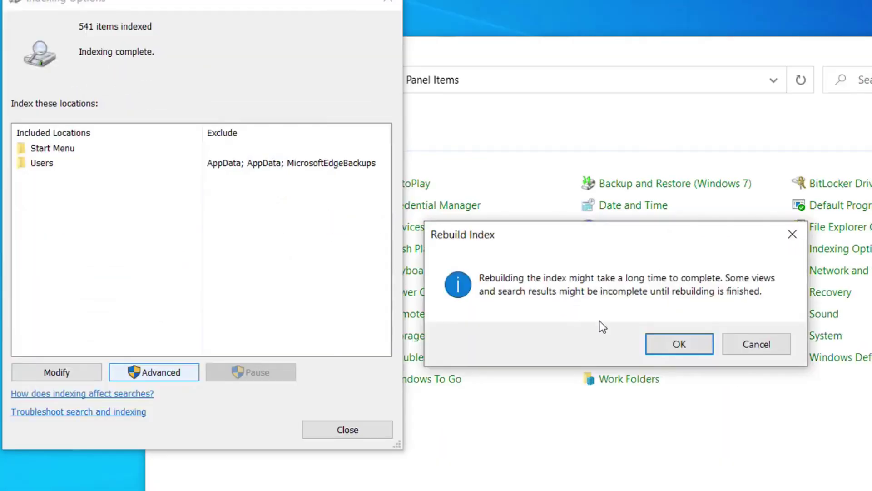
left_click(678, 341)
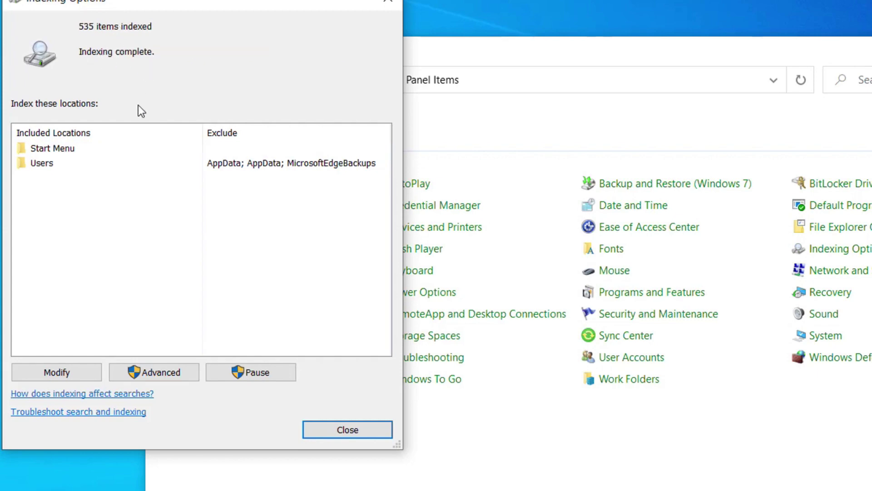
Step: Close Indexing Options and refresh the desktop
left_click(351, 428)
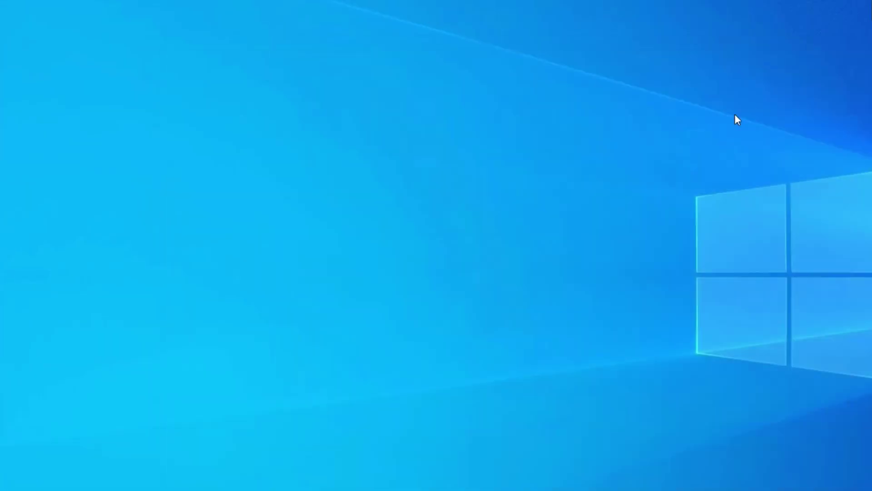
right_click(736, 117)
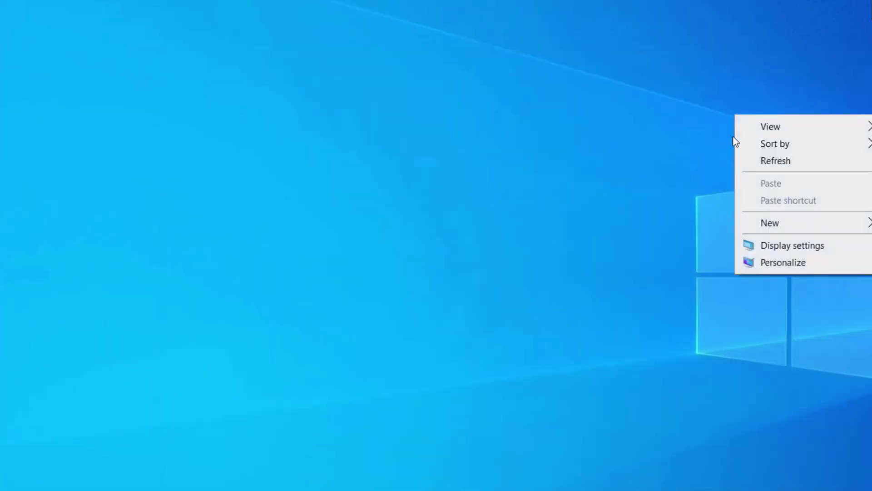
left_click(768, 154)
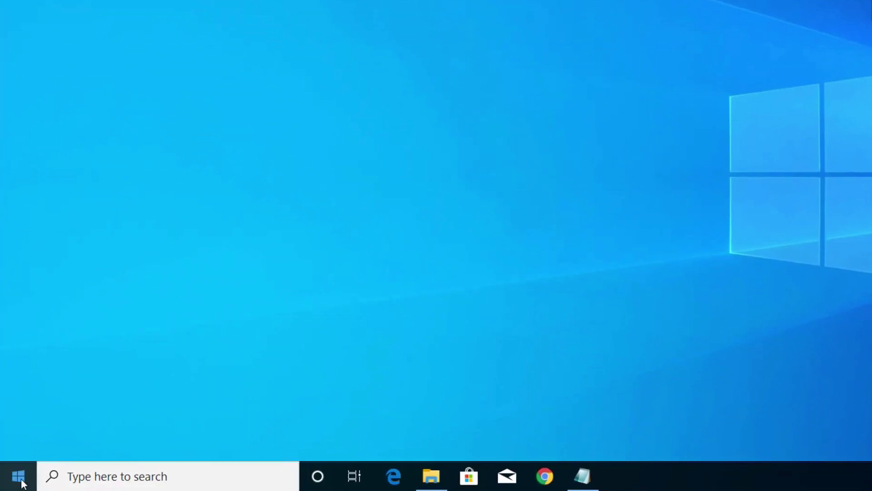
Step: Launch Windows PowerShell (Admin) from the Start button's quick menu
left_click(19, 476)
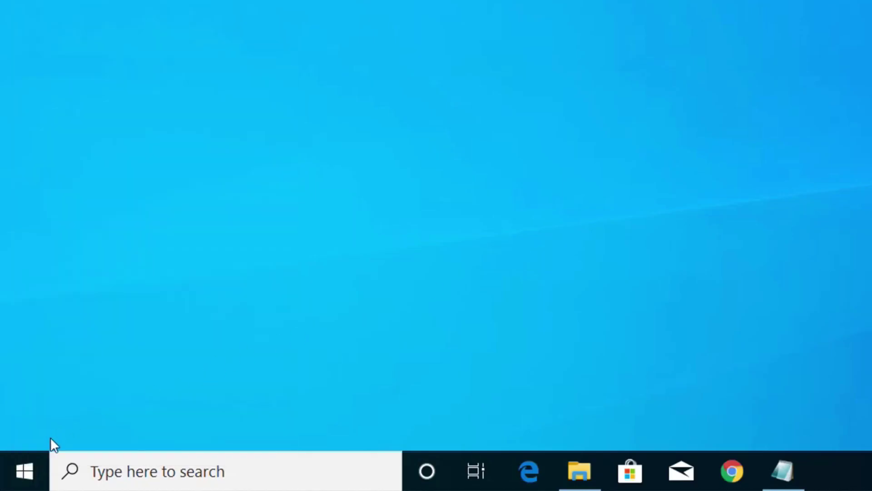
right_click(24, 469)
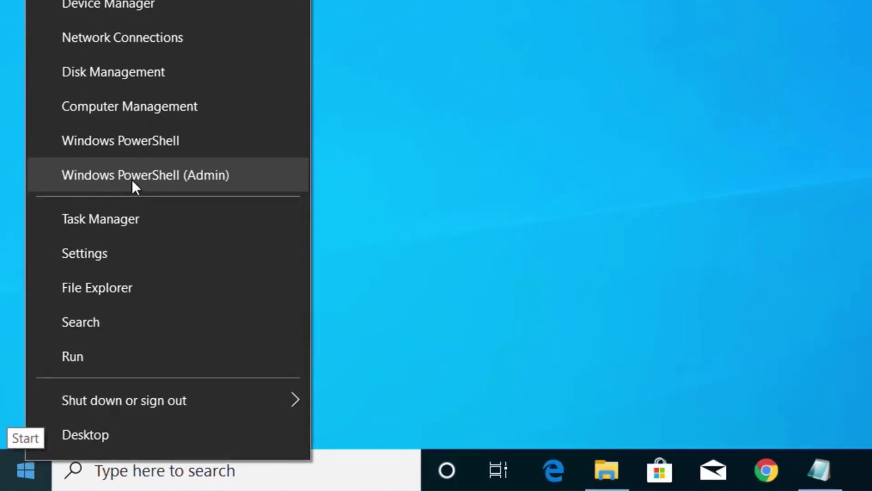
left_click(131, 180)
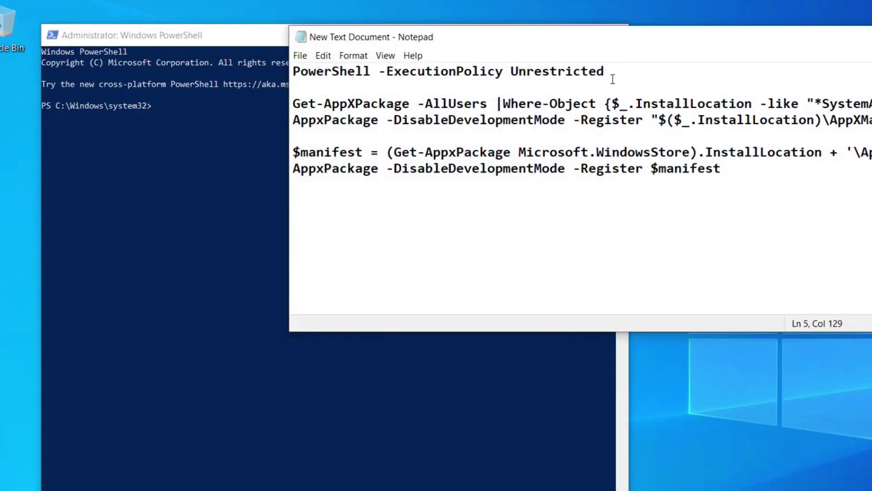
Step: Copy 'PowerShell -ExecutionPolicy Unrestricted' from Notepad and run it in PowerShell
left_click_drag(606, 71, 293, 71)
right_click(349, 72)
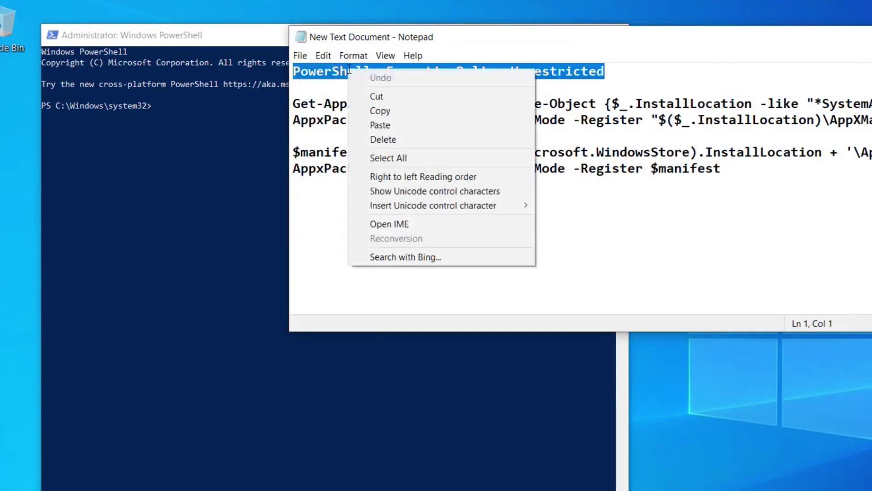
left_click(382, 111)
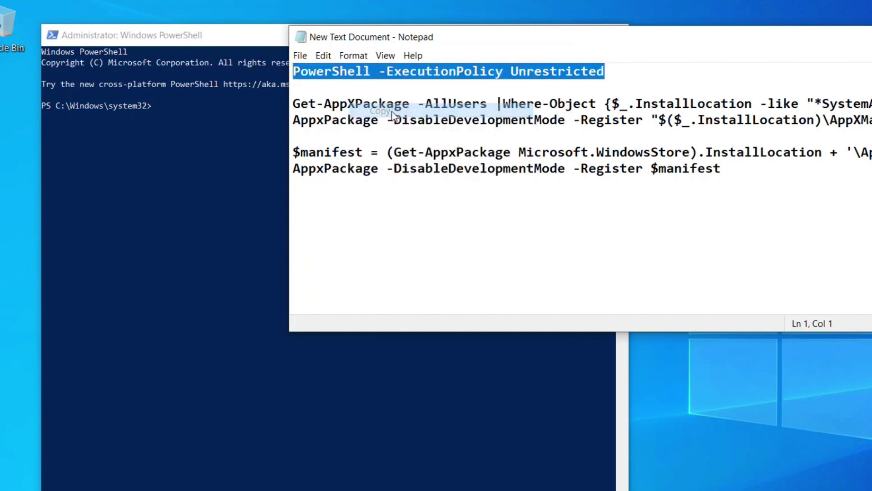
left_click(201, 128)
right_click(196, 34)
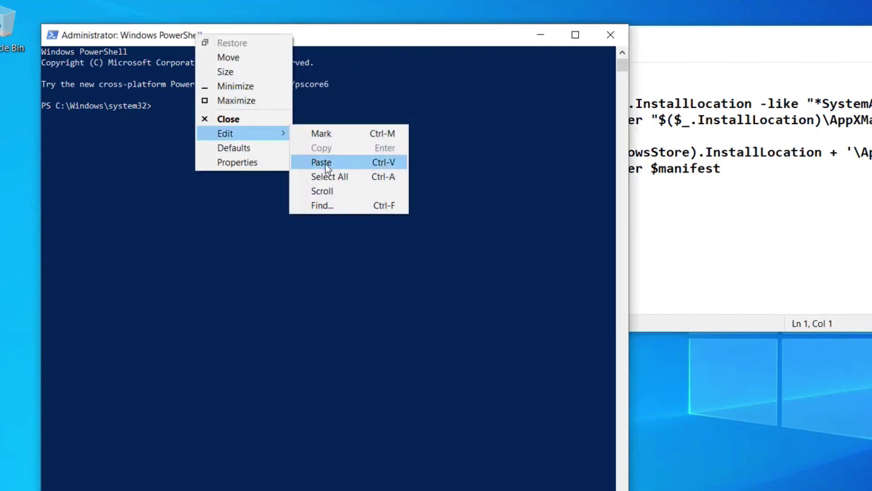
left_click(325, 163)
key("Return")
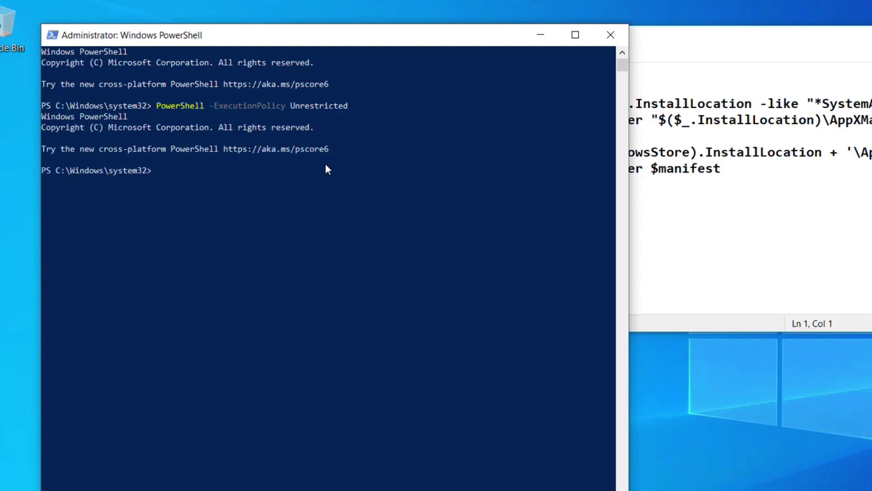
left_click(704, 151)
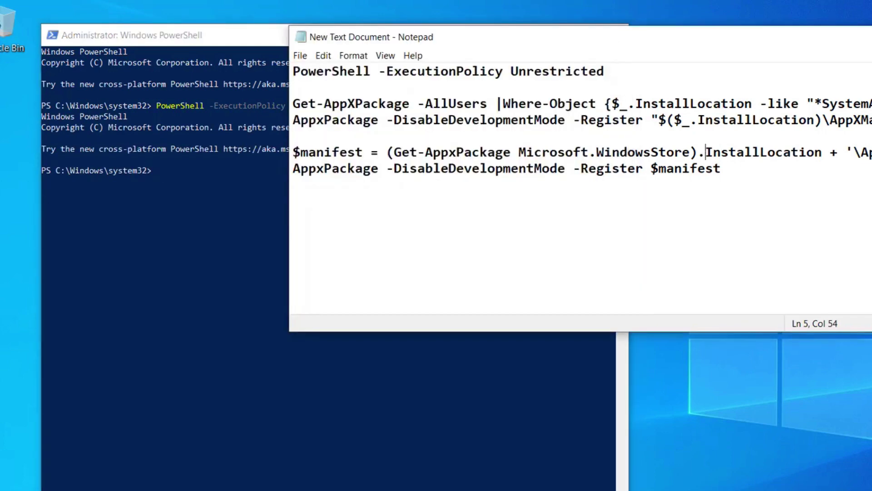
Step: Copy the Get-AppXPackage Add-AppxPackage command from Notepad and paste it into PowerShell
left_click_drag(706, 137, 327, 99)
right_click(349, 107)
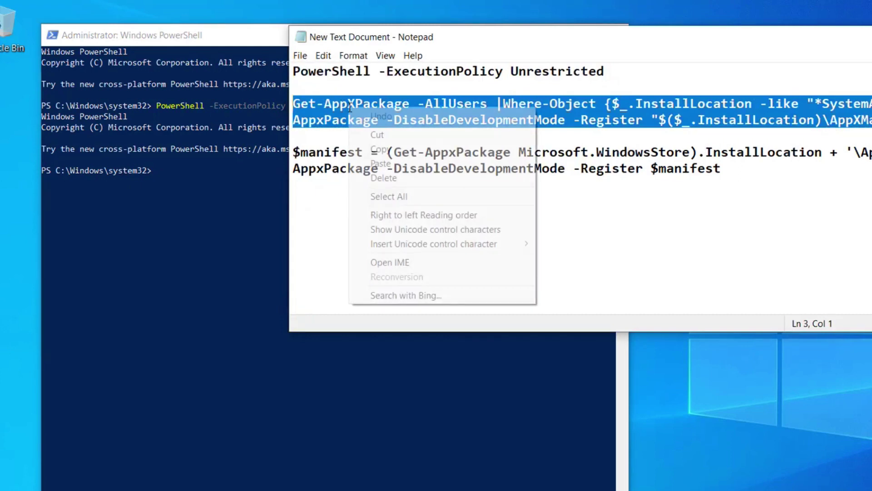
left_click(370, 147)
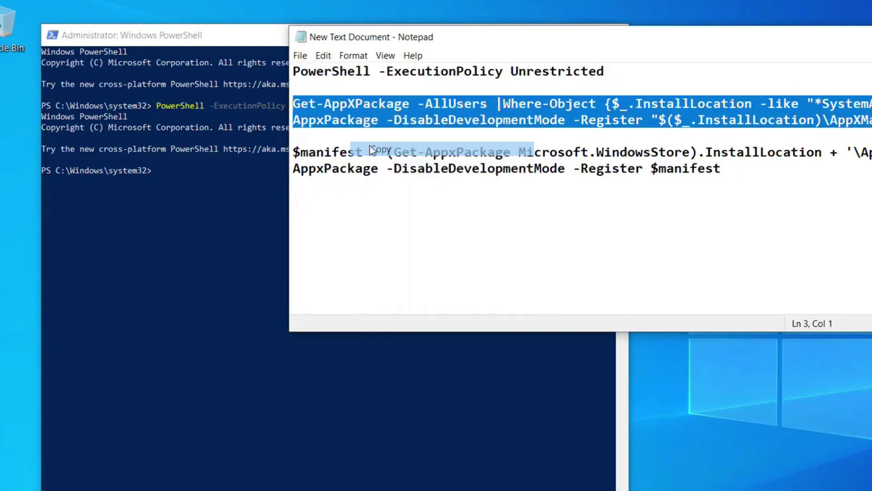
left_click(198, 175)
right_click(198, 175)
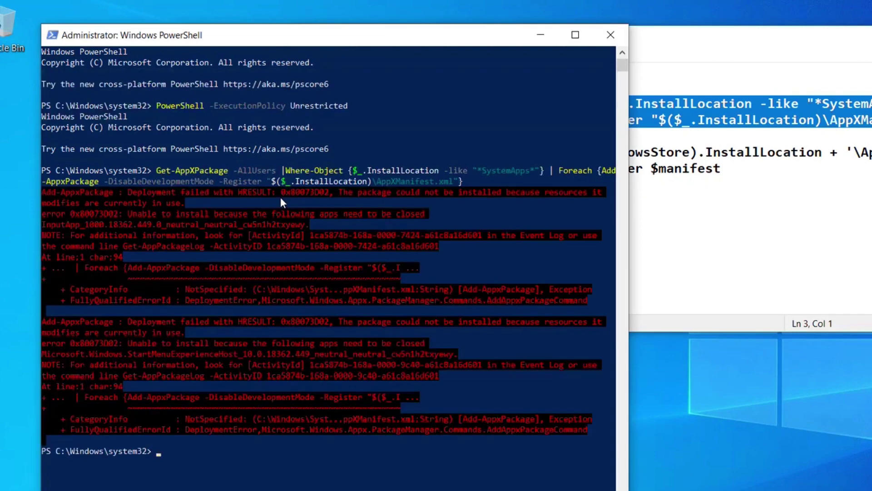
Step: Copy the $manifest Add-AppxPackage Store command from Notepad and run it in PowerShell
left_click(705, 216)
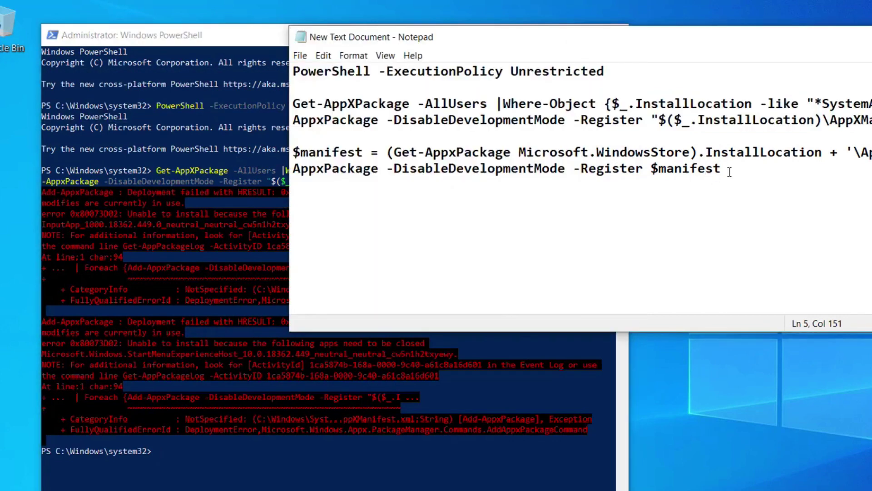
left_click_drag(729, 172, 296, 155)
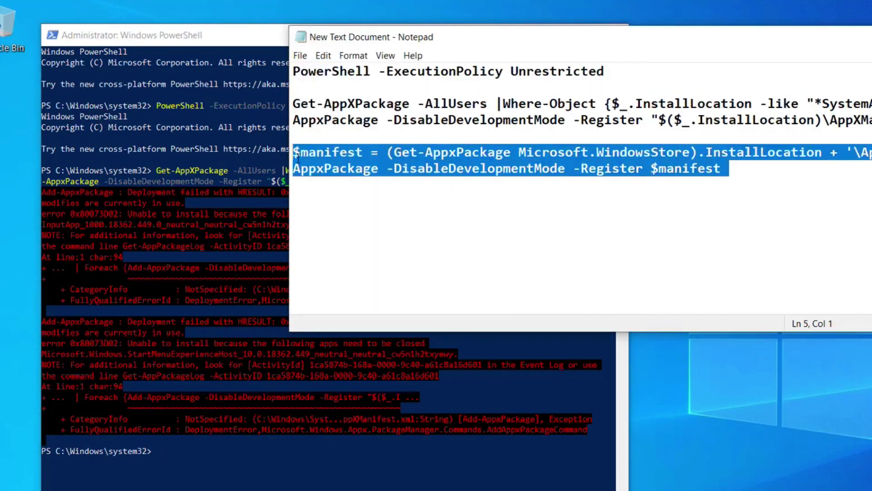
right_click(346, 163)
left_click(374, 204)
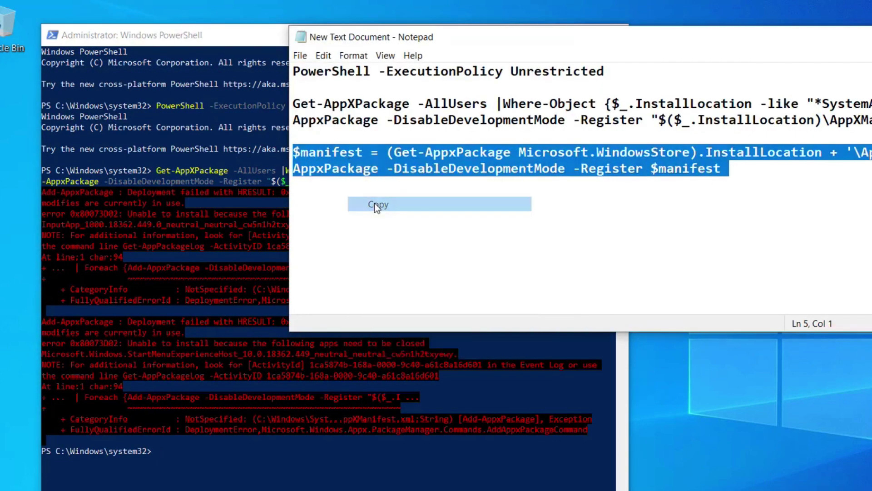
left_click(208, 416)
right_click(185, 446)
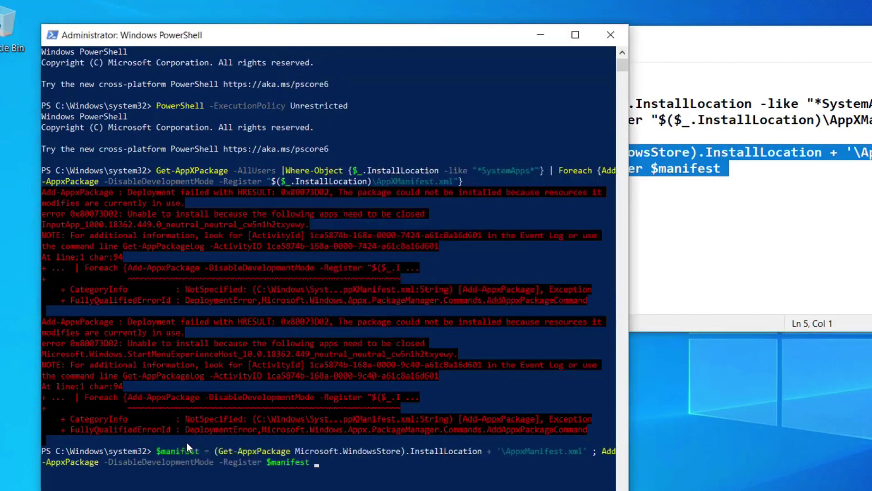
key("Return")
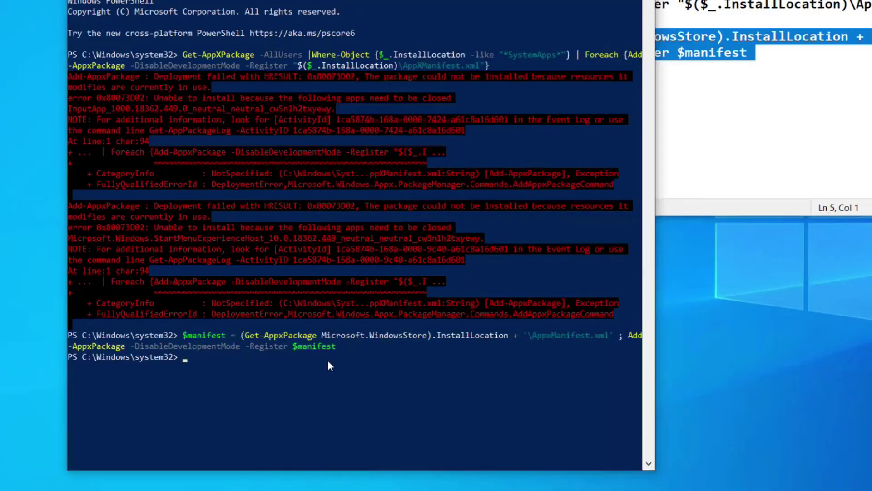
key("Return")
key("Return")
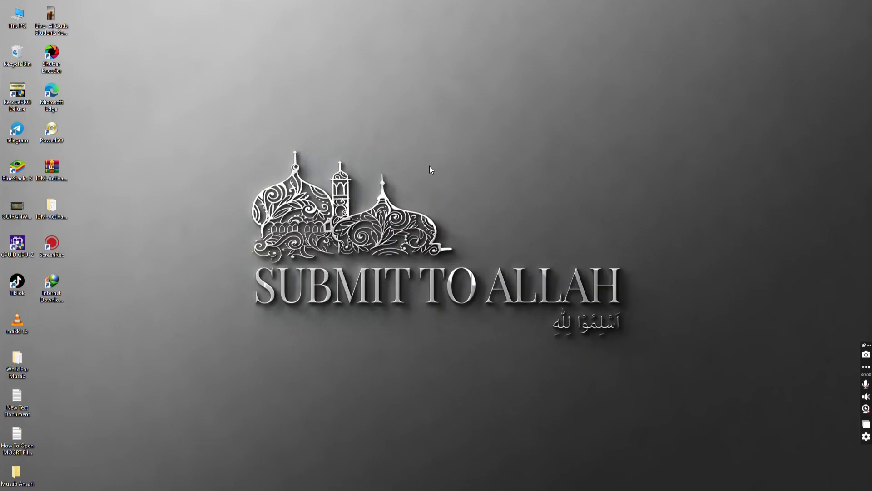
Step: Right-click an empty spot on the desktop to reach the Refresh option
right_click(429, 165)
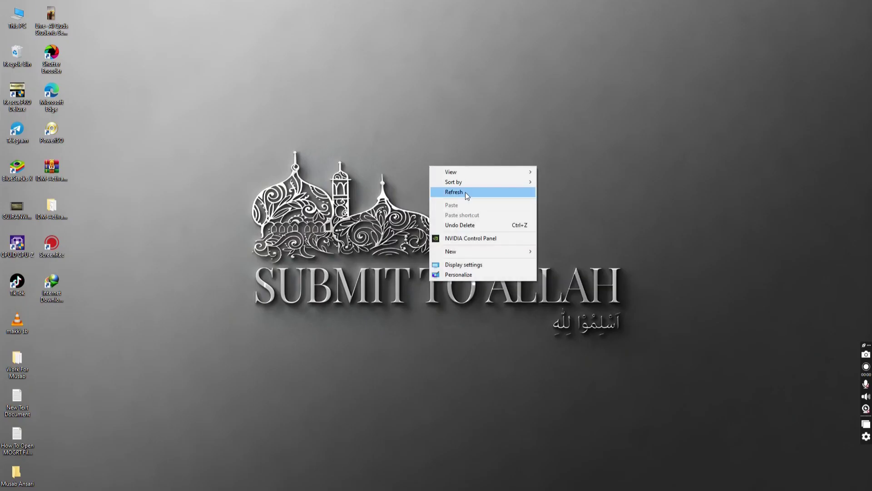